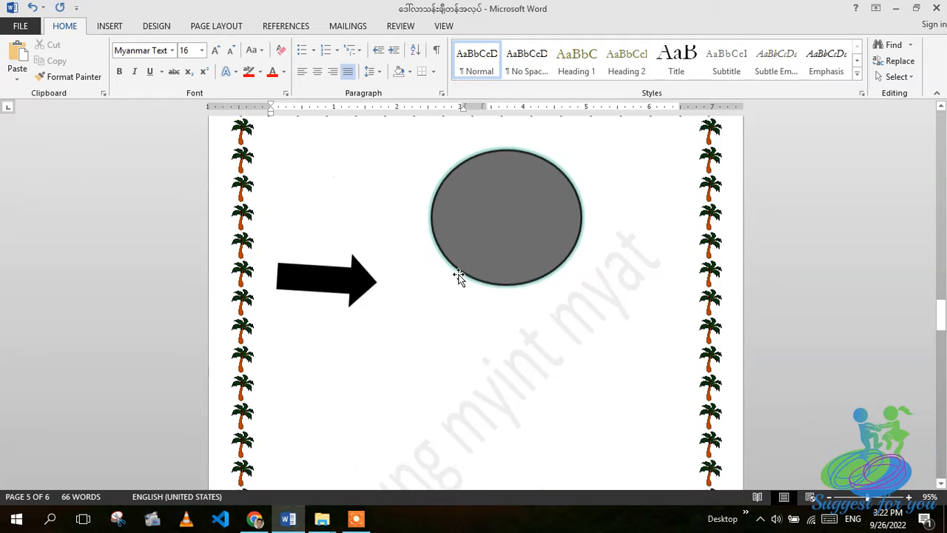
- Insert a 7x4 table on the blank page that follows the page with the arrow and circle shapes
scroll(458, 274, "down", 15)
left_click(296, 173)
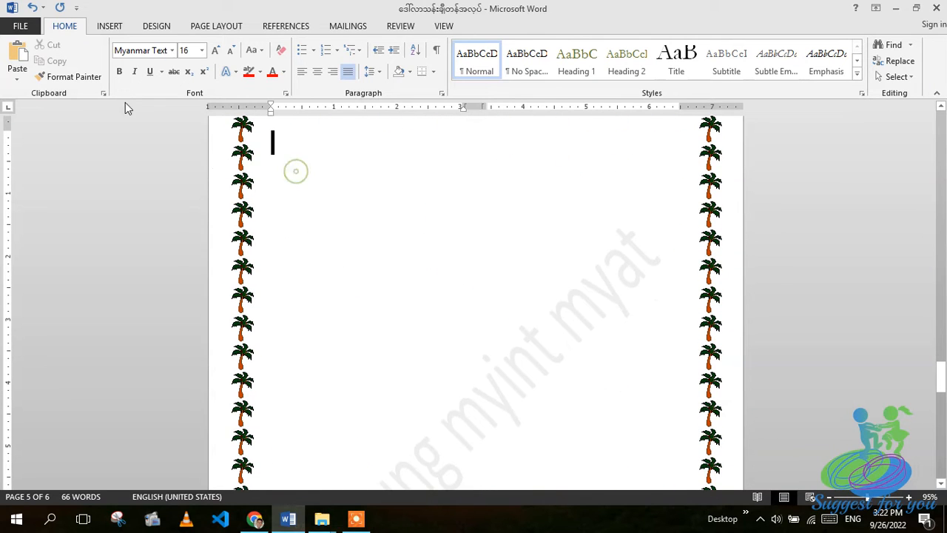
left_click(111, 26)
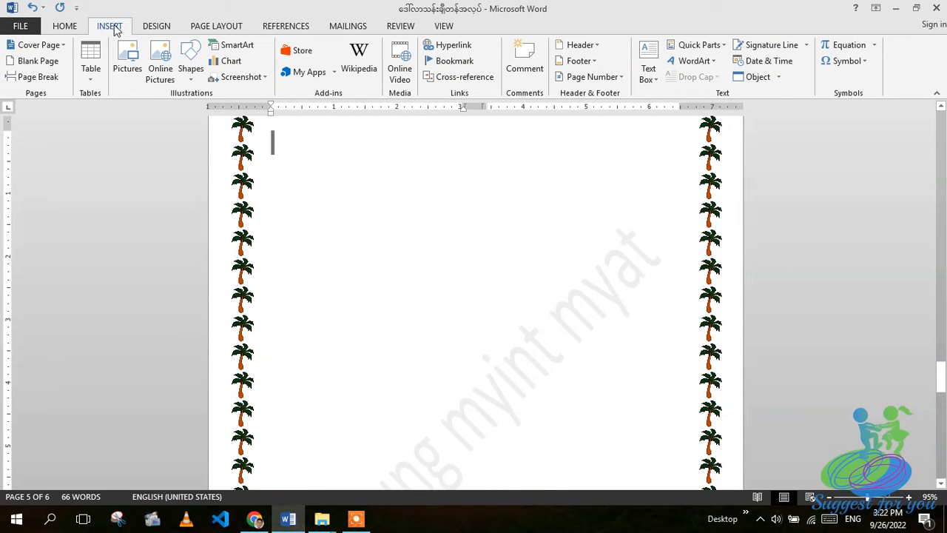
left_click(90, 65)
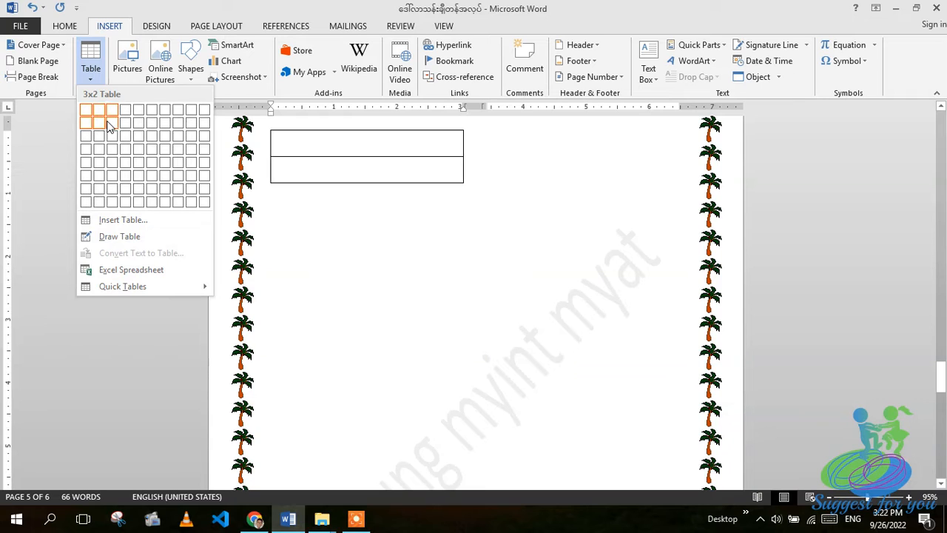
left_click(167, 153)
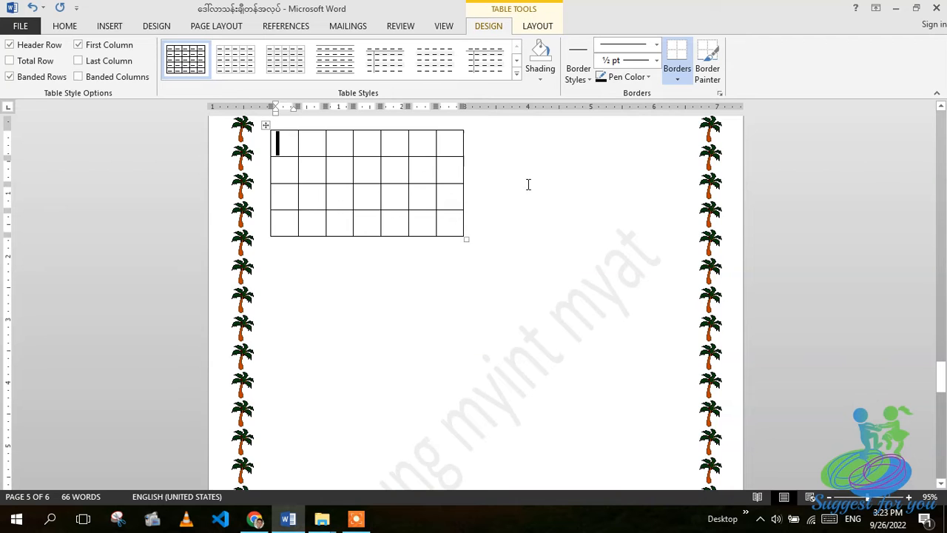
scroll(496, 253, "up", 5)
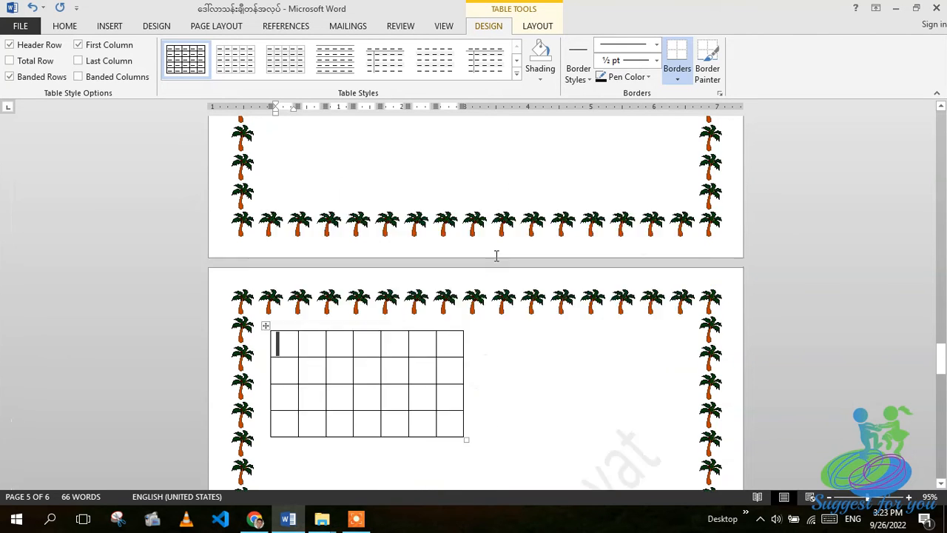
scroll(498, 257, "down", 5)
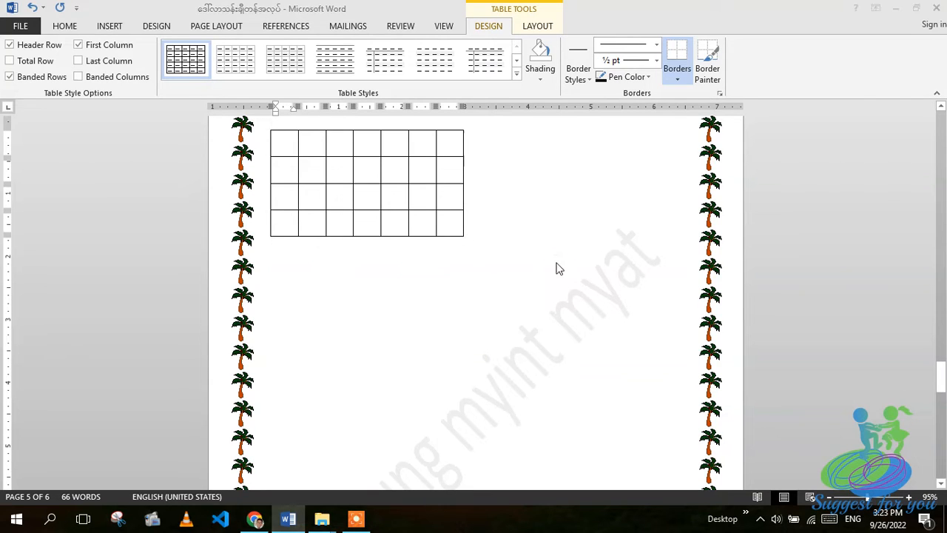
- Create a new blank document and insert a 10x4 table in it
key("ctrl+n")
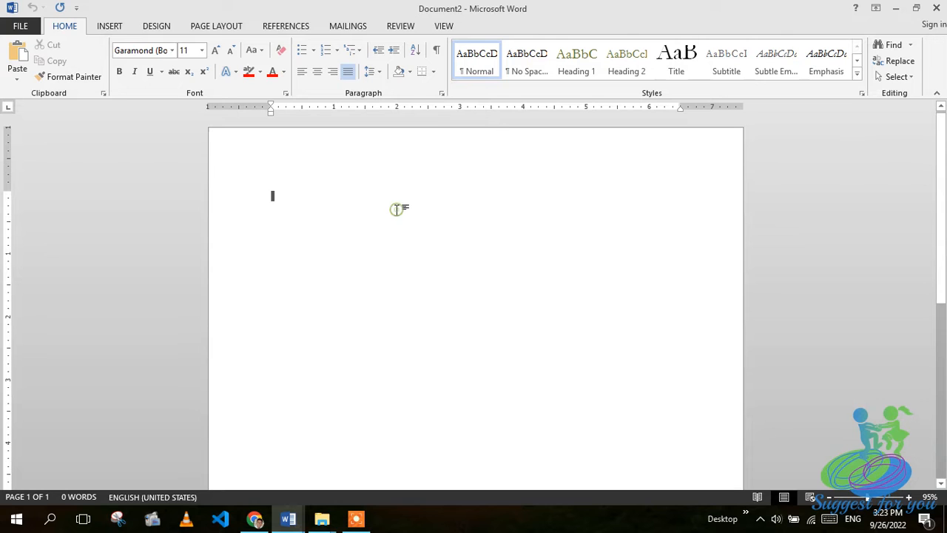
left_click(107, 26)
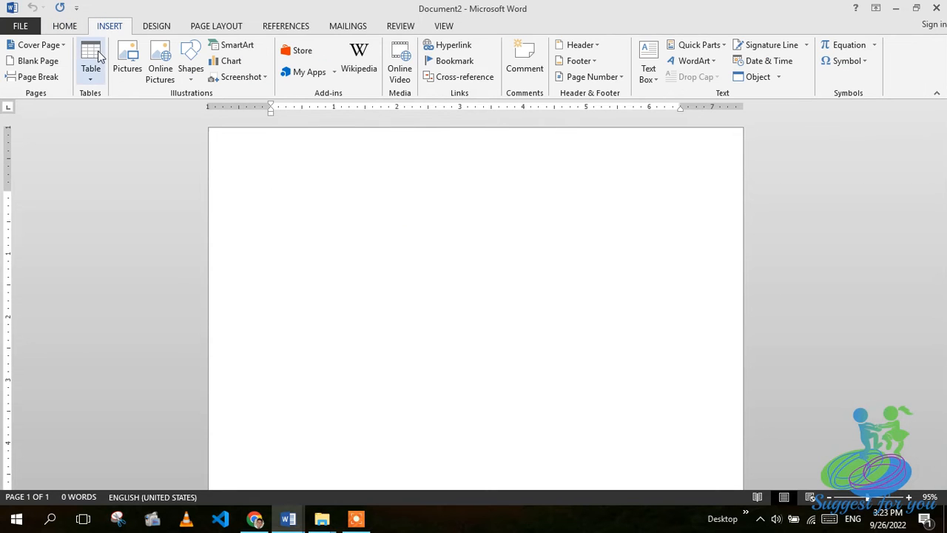
left_click(99, 56)
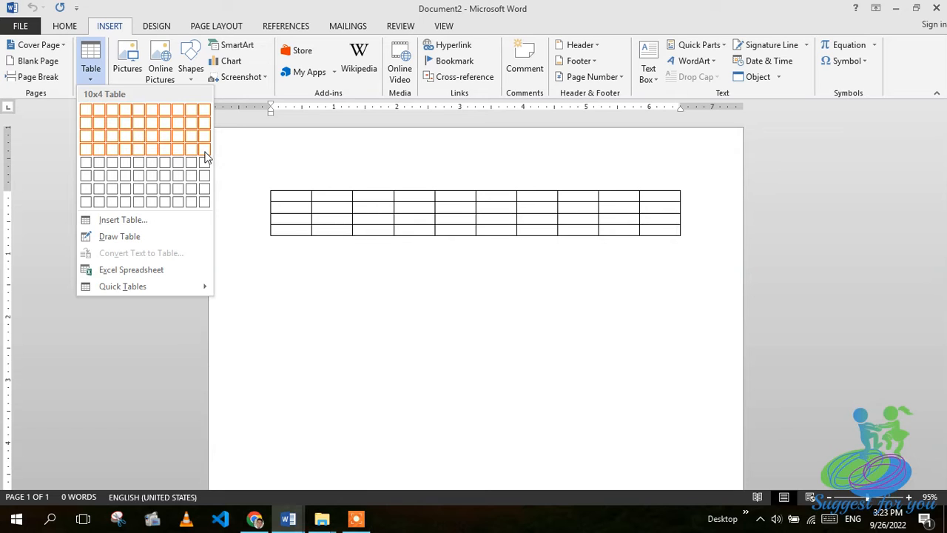
left_click(204, 151)
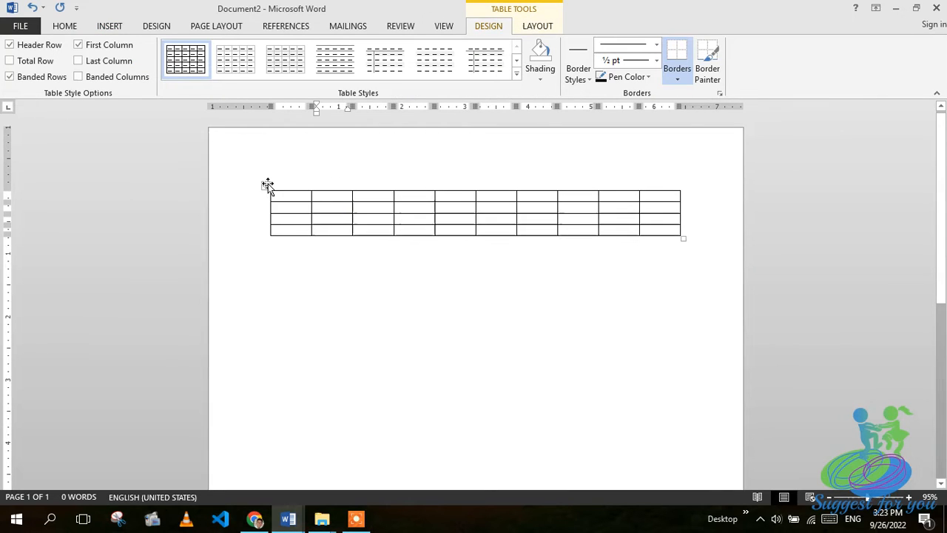
- Enlarge the whole table to about 7 inches wide and 2.3 inches tall, and narrow its first three columns
left_click(267, 185)
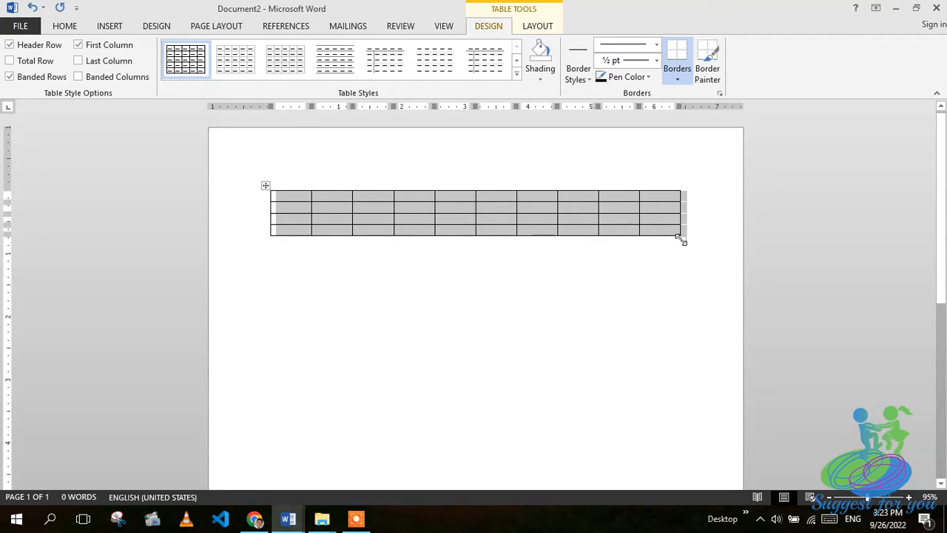
left_click_drag(681, 239, 719, 337)
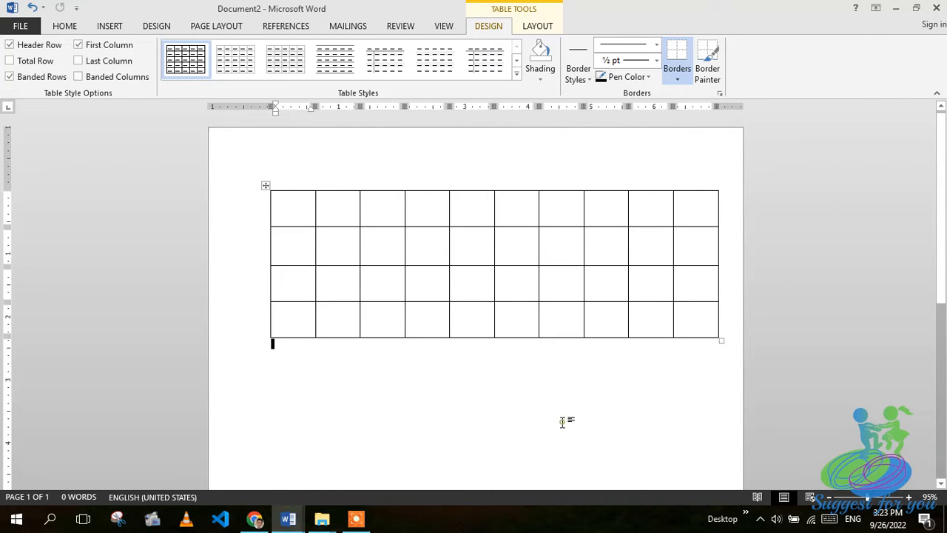
left_click(292, 214)
left_click_drag(315, 216, 302, 216)
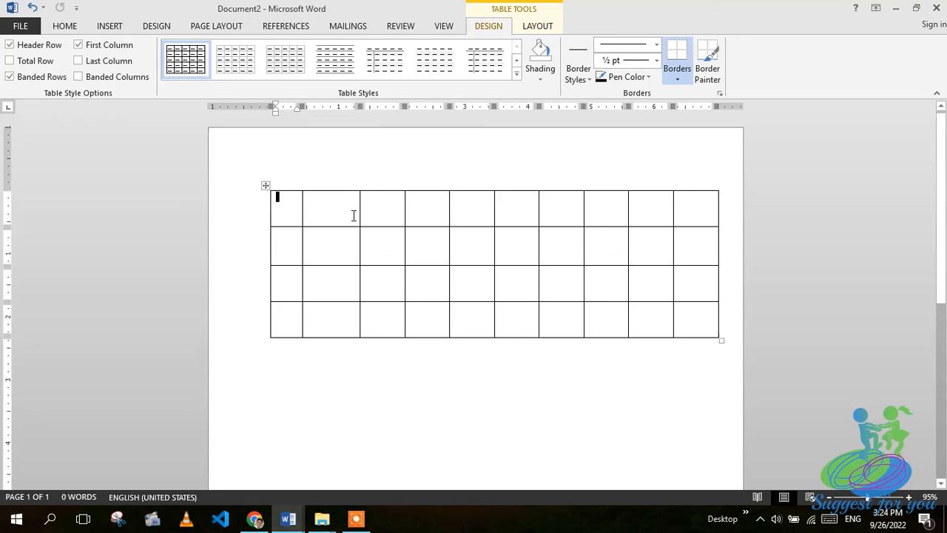
left_click_drag(360, 214, 345, 214)
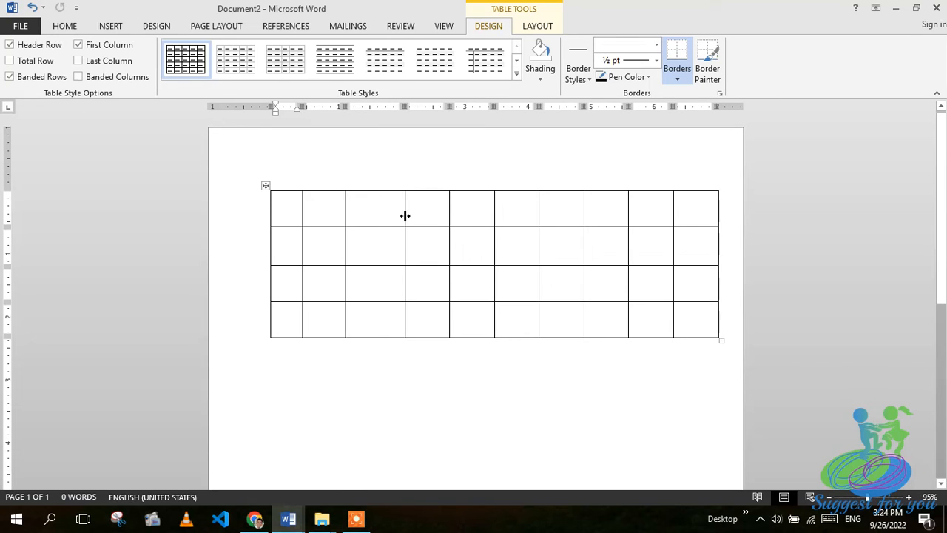
left_click_drag(404, 216, 392, 215)
left_click(450, 216)
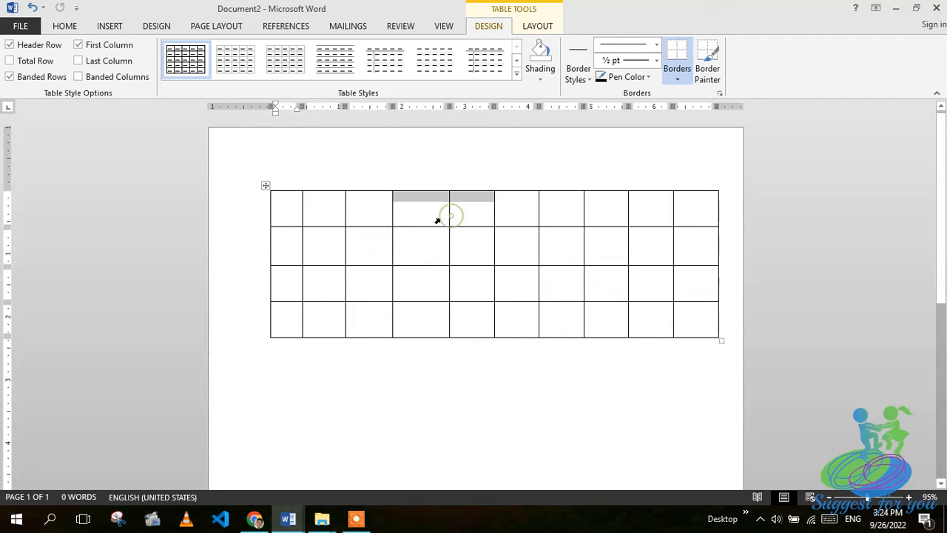
left_click(449, 216)
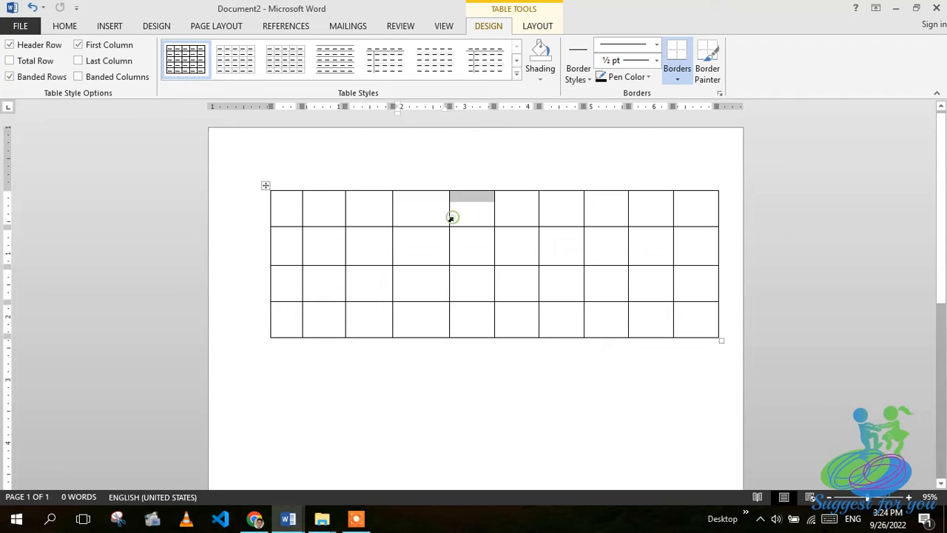
- Select the table's first column, the third, fifth, seventh and ninth columns together, and the fourth column alone
left_click(286, 183)
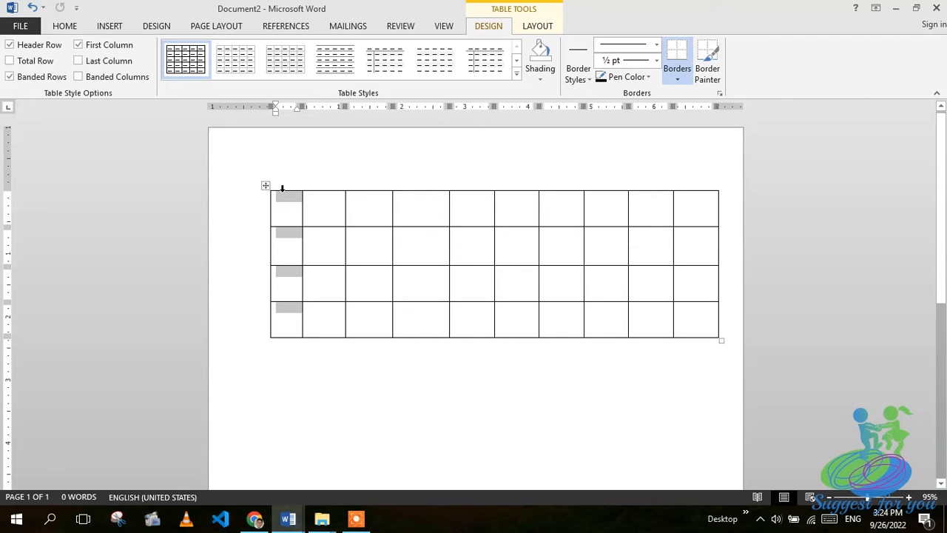
left_click(375, 182)
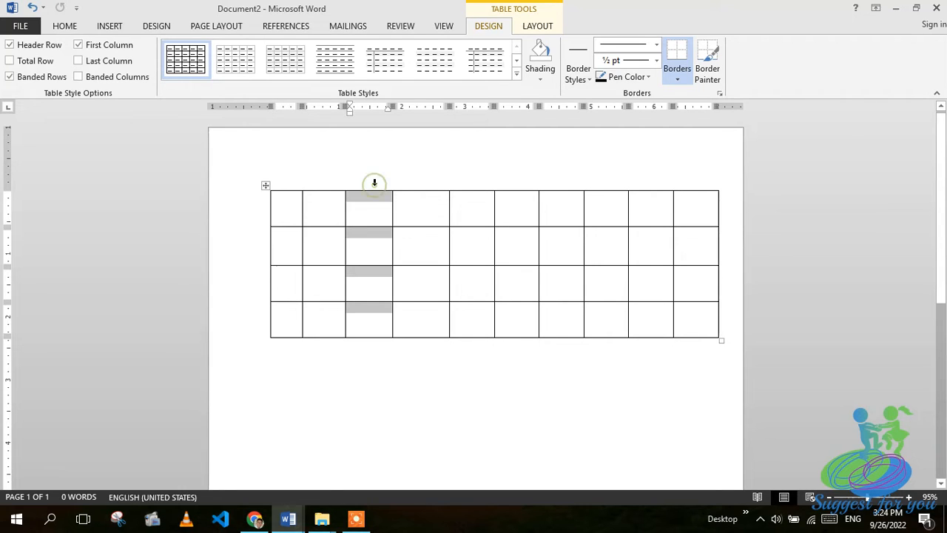
left_click(486, 179, "ctrl")
left_click(574, 180, "ctrl")
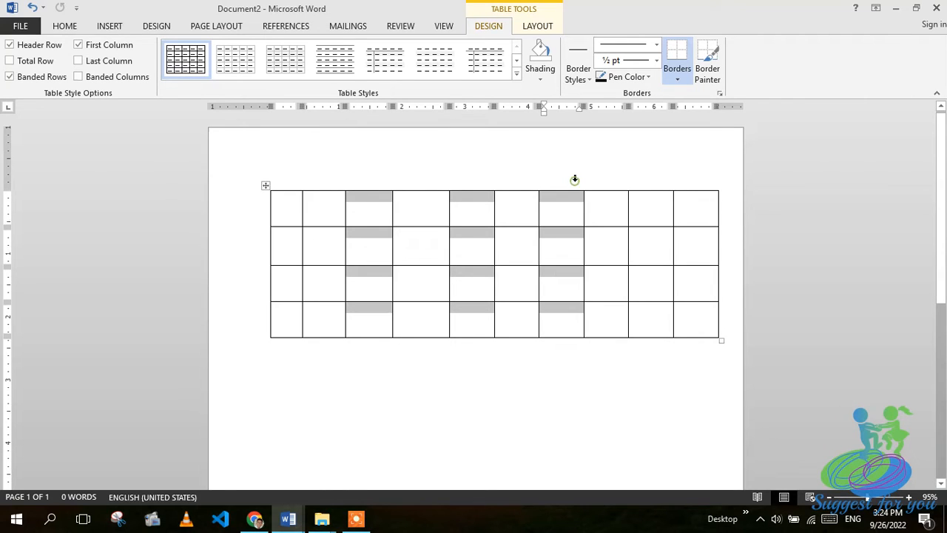
left_click(657, 181, "ctrl")
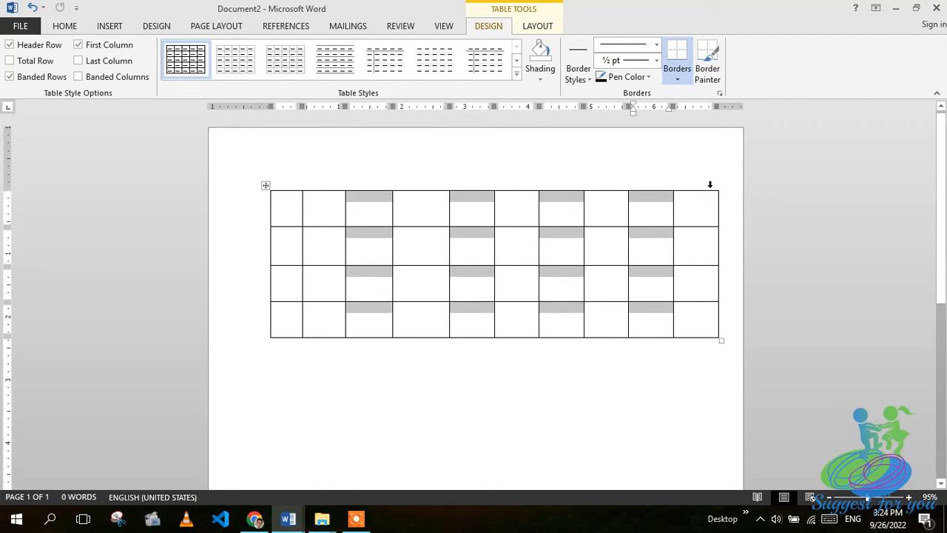
left_click(433, 168)
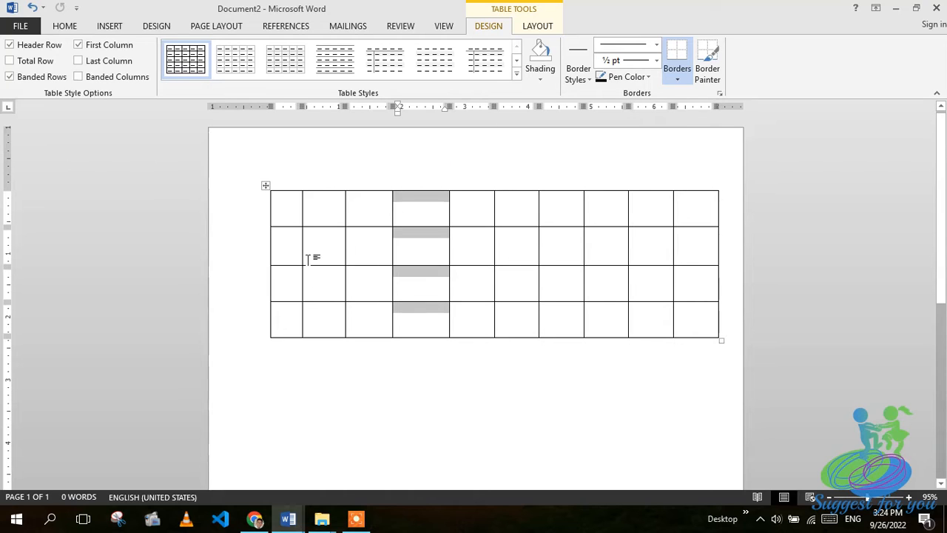
left_click(282, 225)
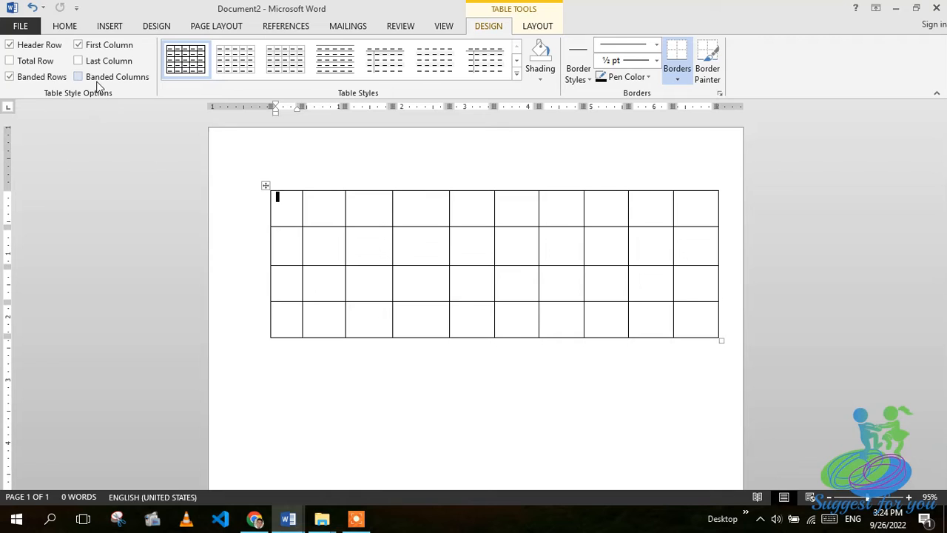
- Toggle the Header Row option off and on, and try the red, blue and green solid-header Grid Tables styles on the table
left_click(9, 45)
left_click(9, 46)
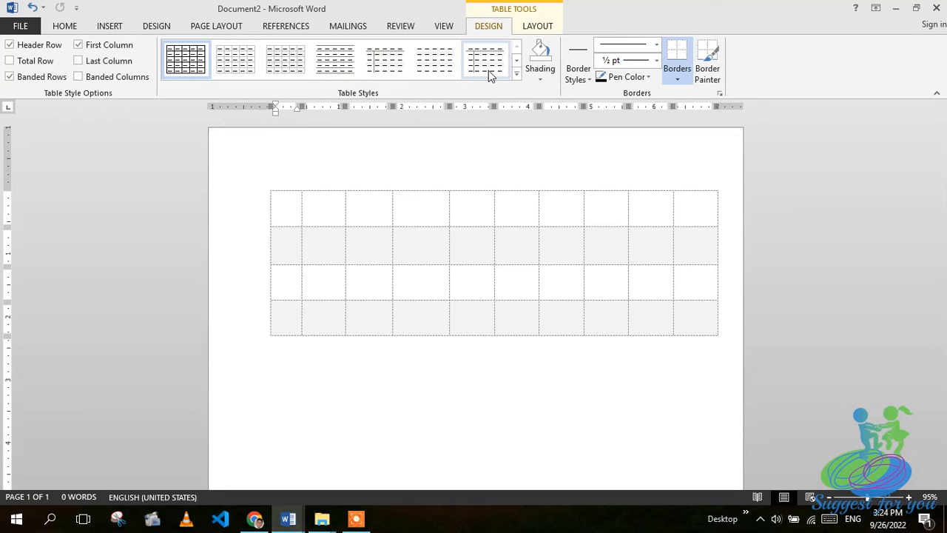
left_click(516, 74)
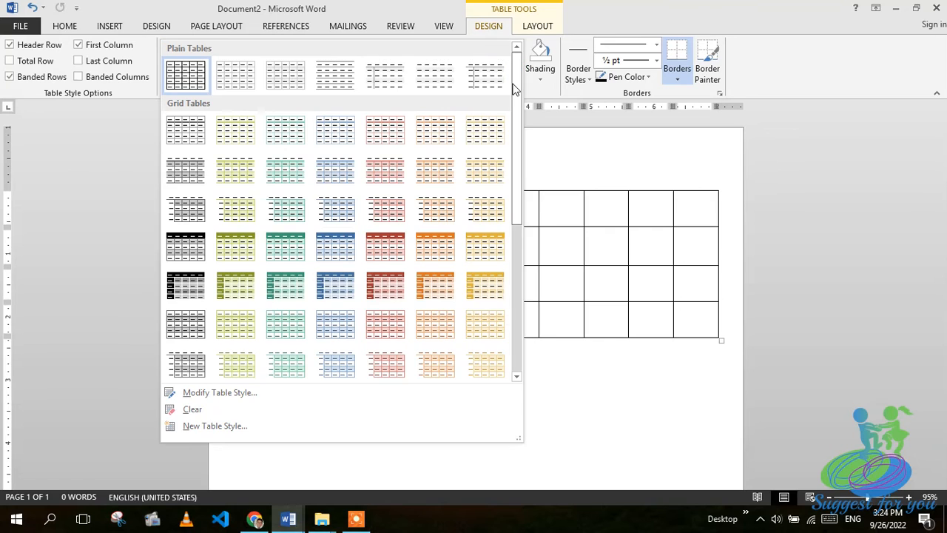
left_click(383, 253)
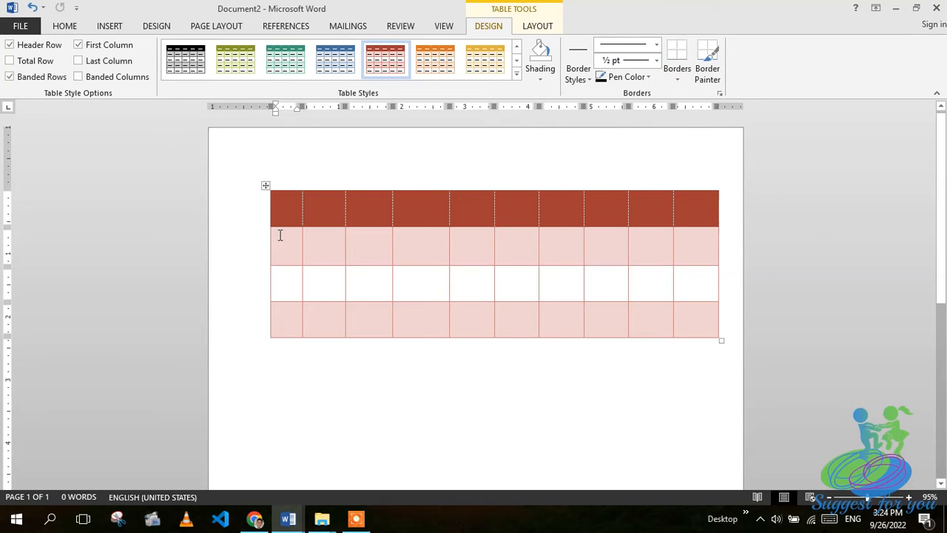
left_click(341, 46)
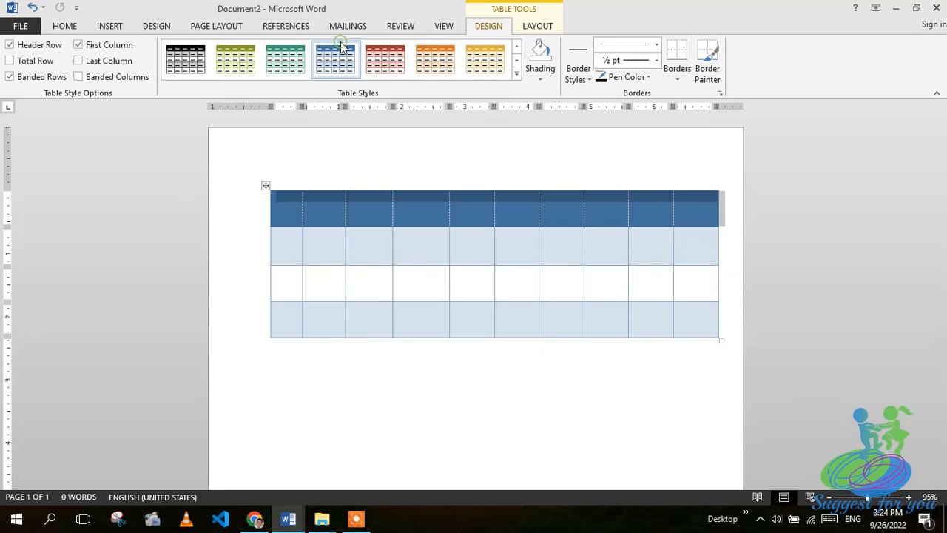
left_click(294, 46)
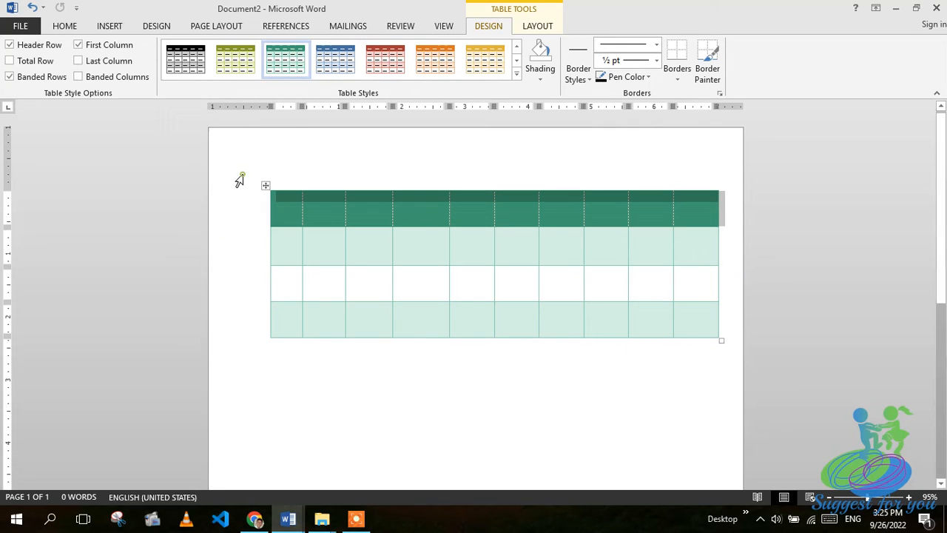
- Toggle the First Column option off and on, and try the black solid-header style before restoring the plain full-grid style
left_click(78, 46)
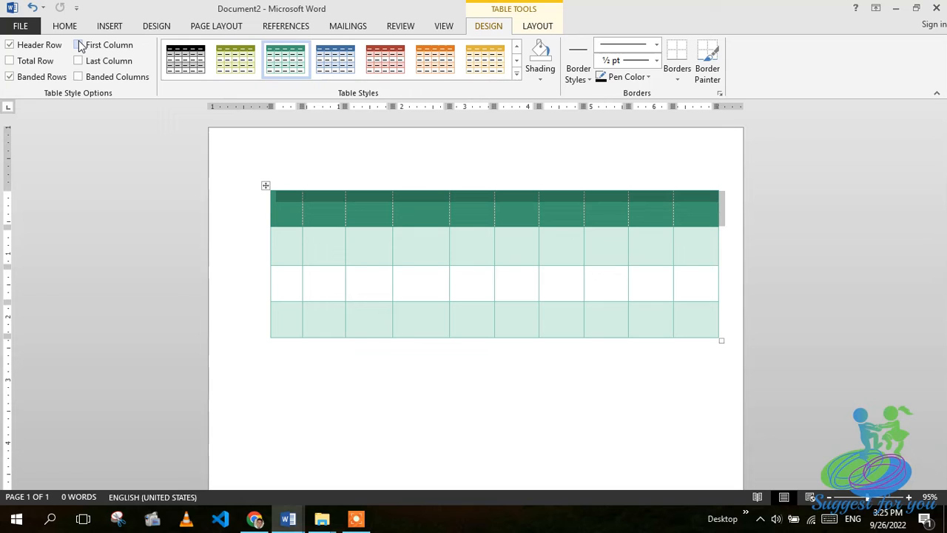
left_click(79, 46)
left_click(182, 66)
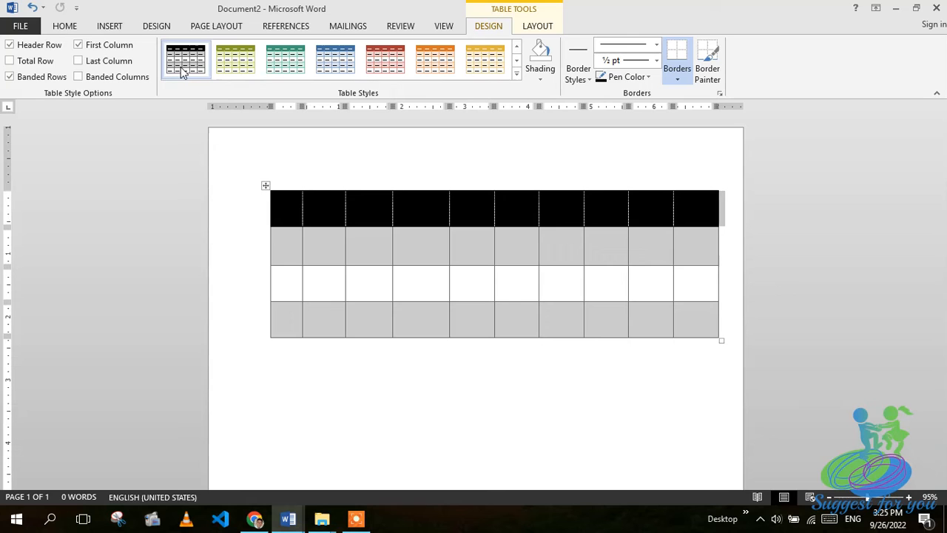
left_click(516, 74)
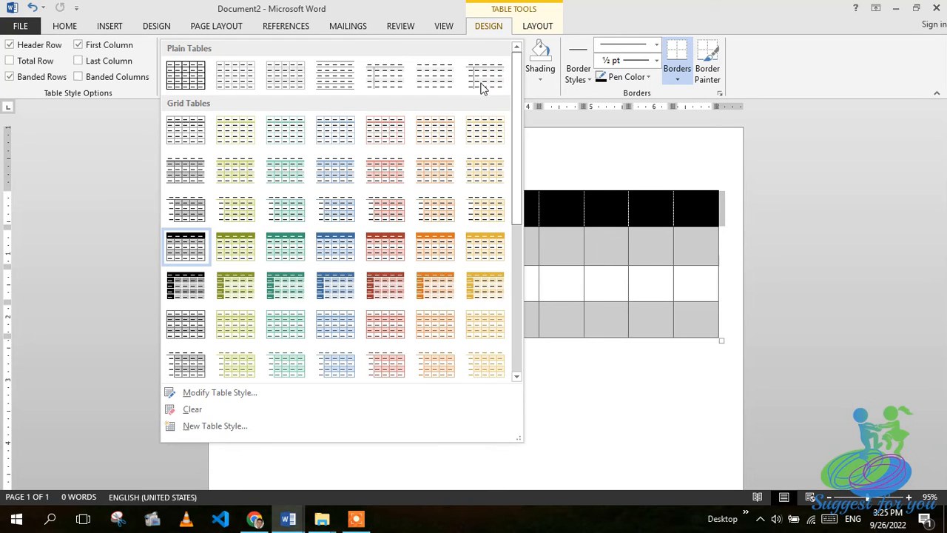
left_click(181, 77)
- Select the first column and toggle the Total Row and Banded Columns style options on and off
left_click(273, 156)
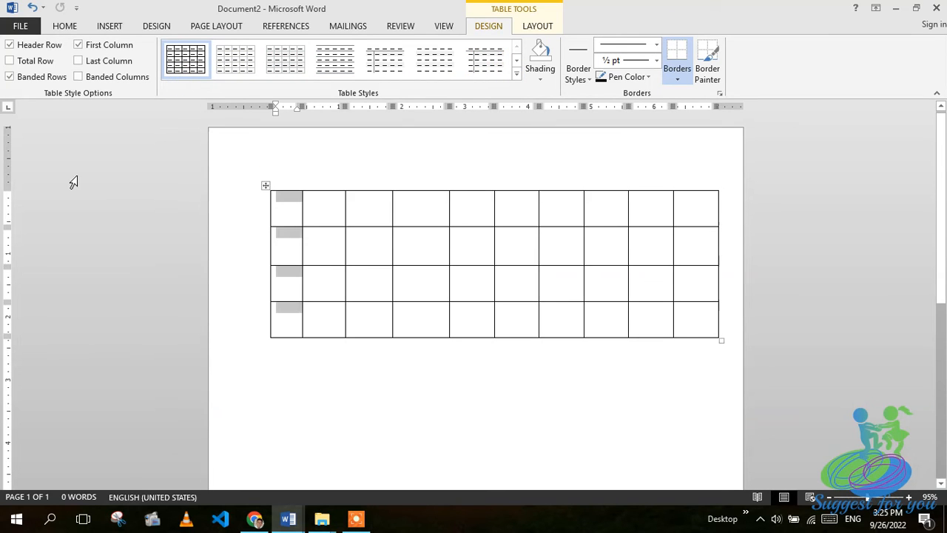
left_click(8, 62)
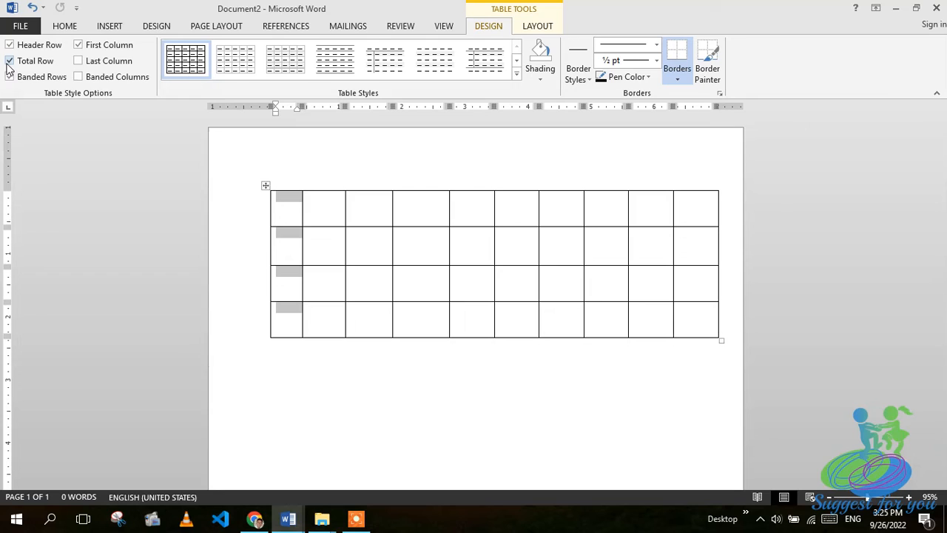
left_click(78, 77)
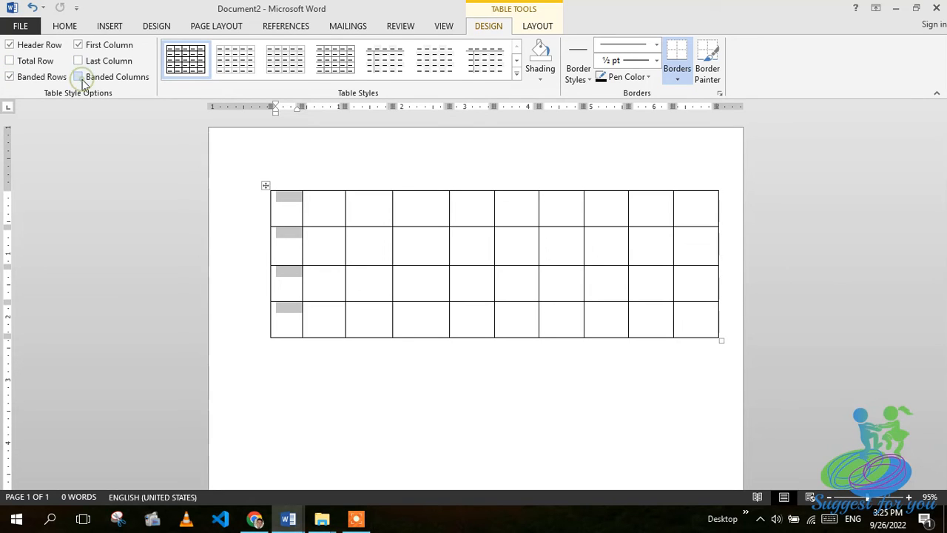
left_click(78, 77)
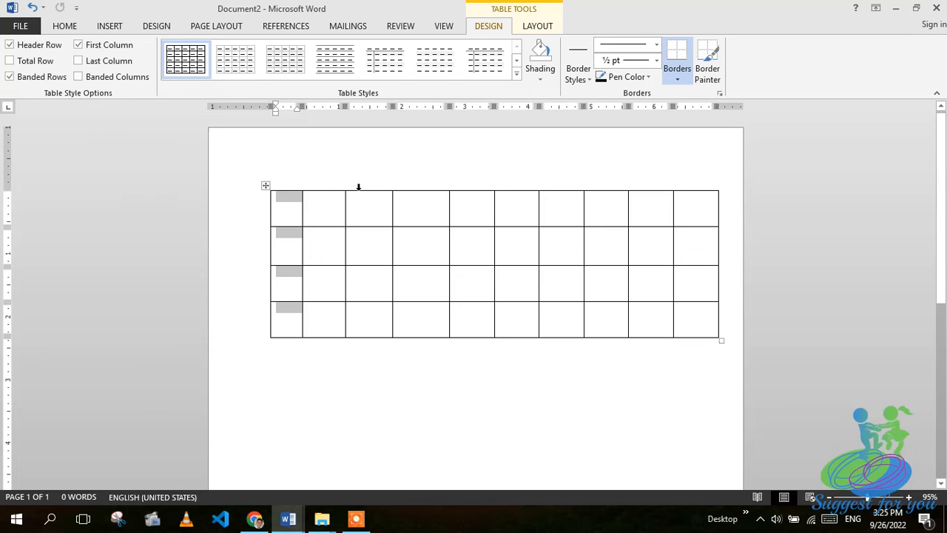
left_click(529, 30)
left_click(503, 28)
left_click(414, 212)
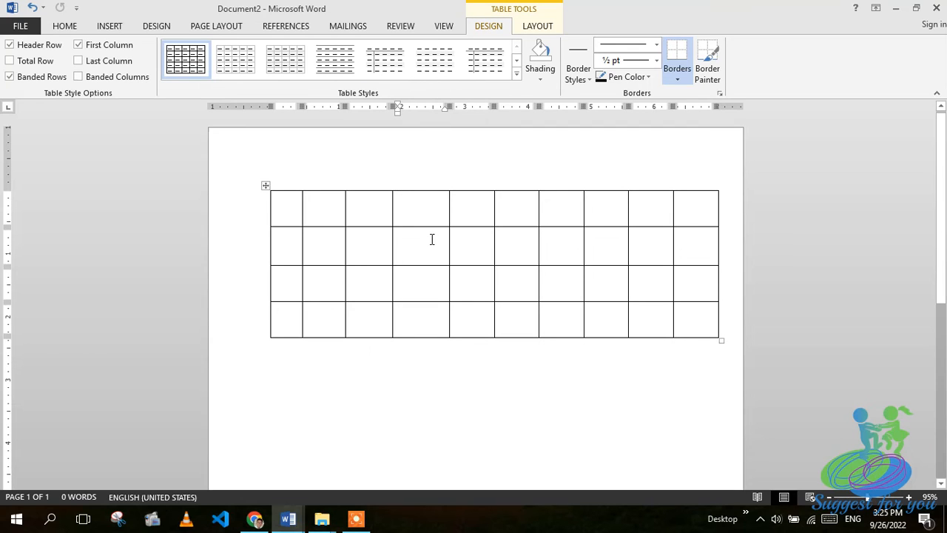
- Insert a column to the right of the table's fourth column, and another column to the left of that new one
left_click(551, 28)
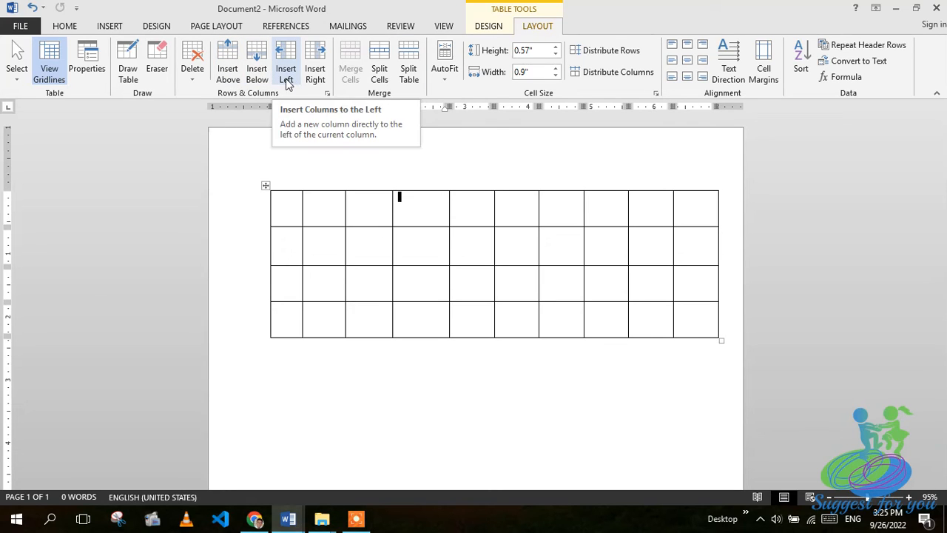
left_click(323, 69)
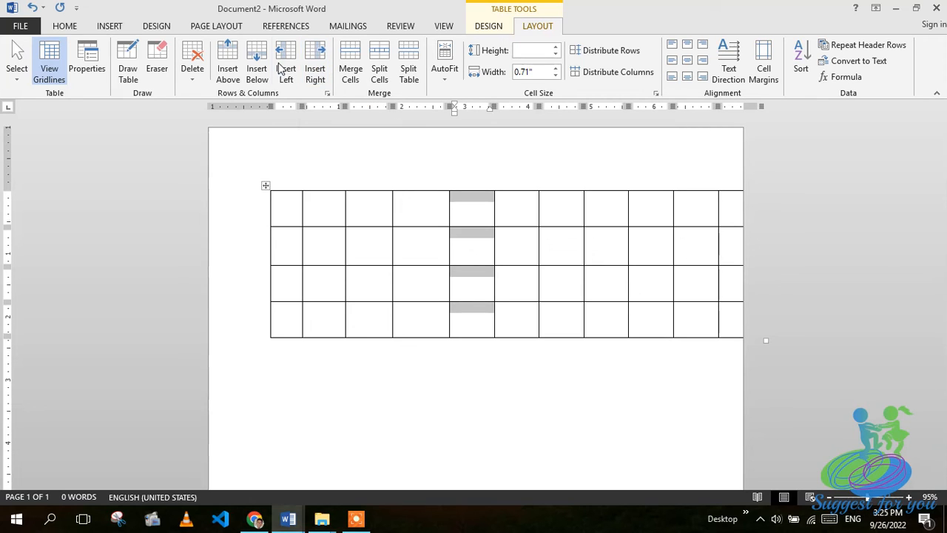
left_click(288, 67)
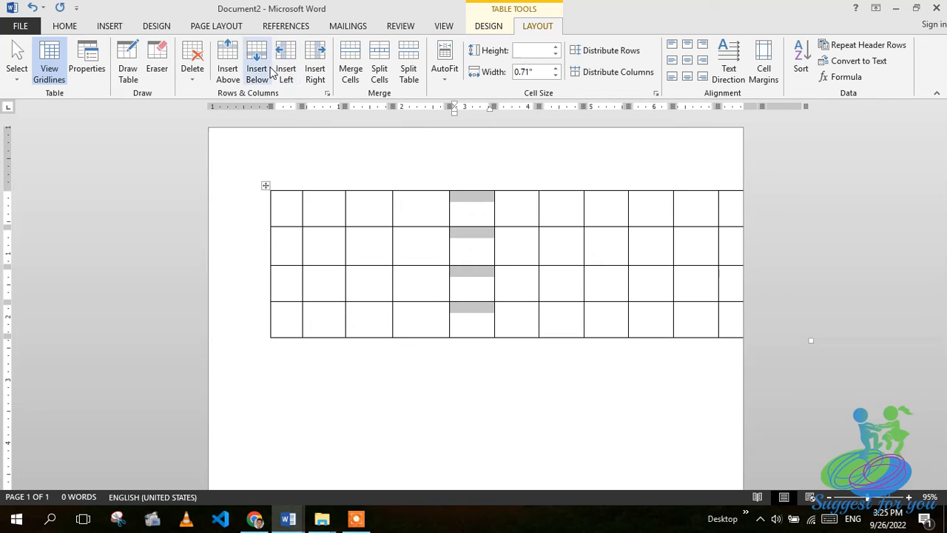
- Insert four new rows below the table's existing four rows
left_click(258, 69)
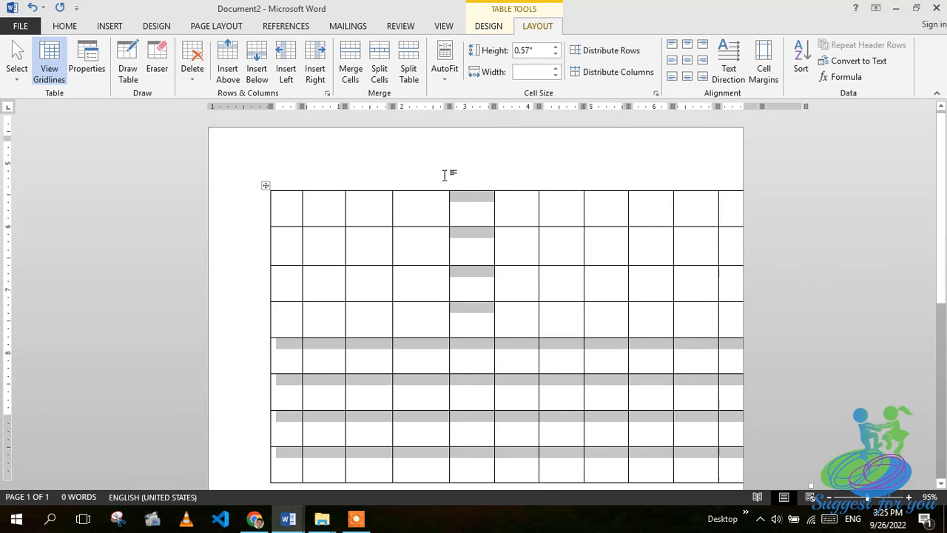
scroll(444, 175, "down", 5)
scroll(444, 174, "up", 5)
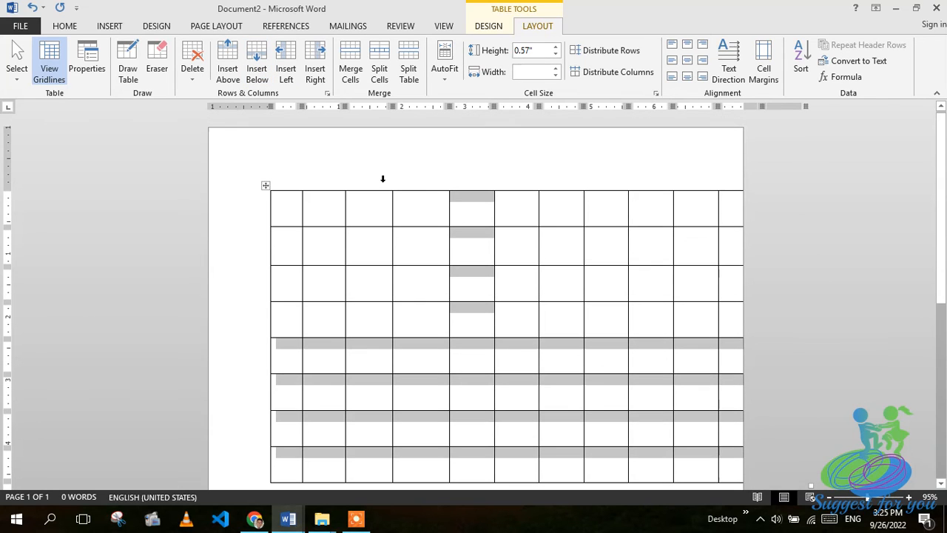
- Split the four new rows into 24 columns and 4 rows with cells merged before the split, and merge the resulting cells into one
left_click(382, 77)
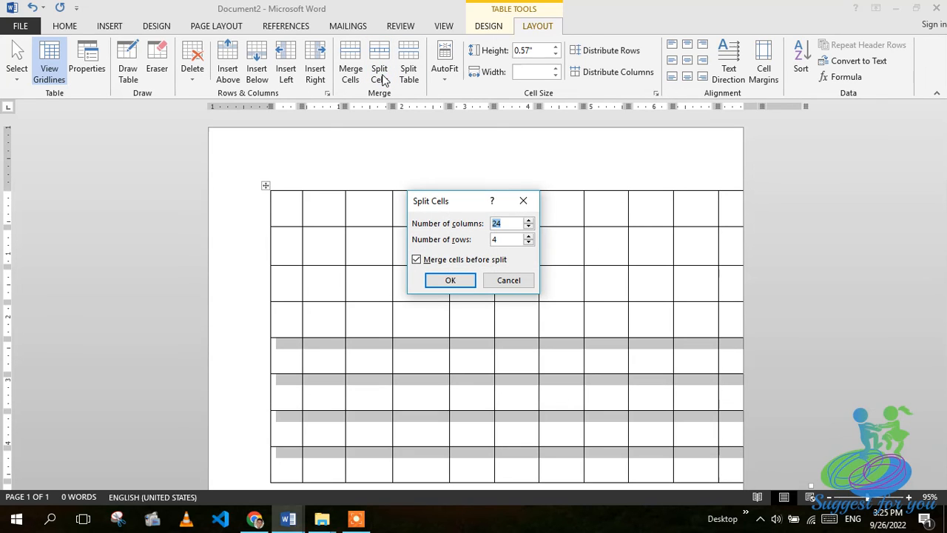
left_click(451, 281)
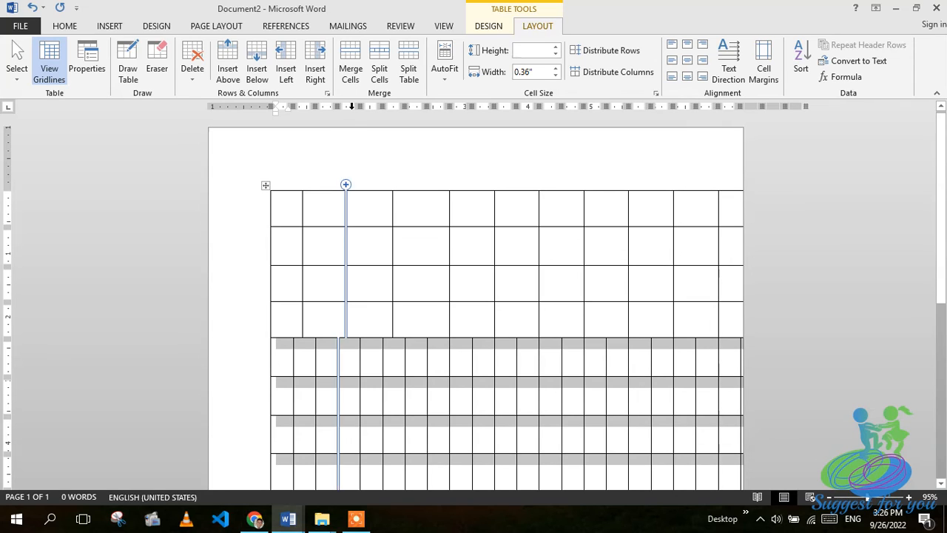
left_click(362, 75)
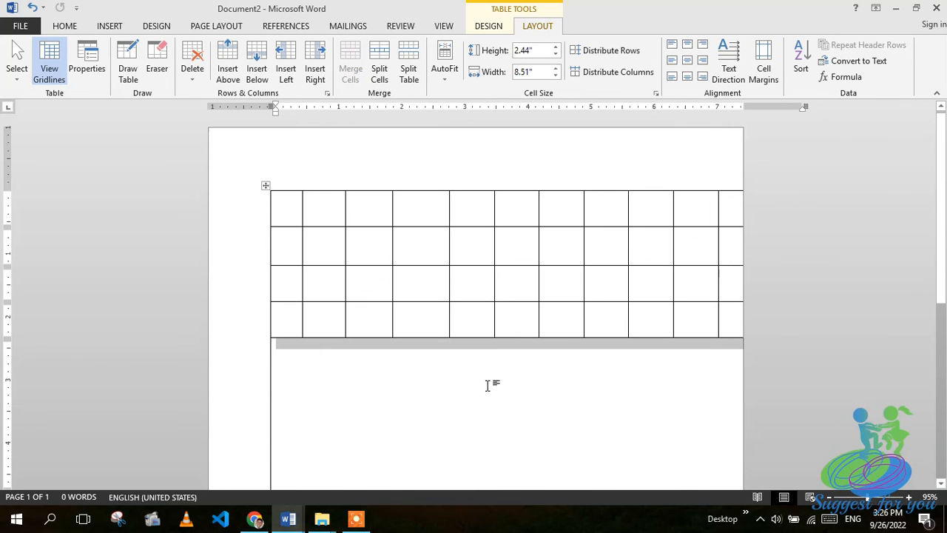
scroll(474, 385, "down", 5)
scroll(460, 388, "up", 5)
- Fit the table to the page width using AutoFit Window
left_click(444, 74)
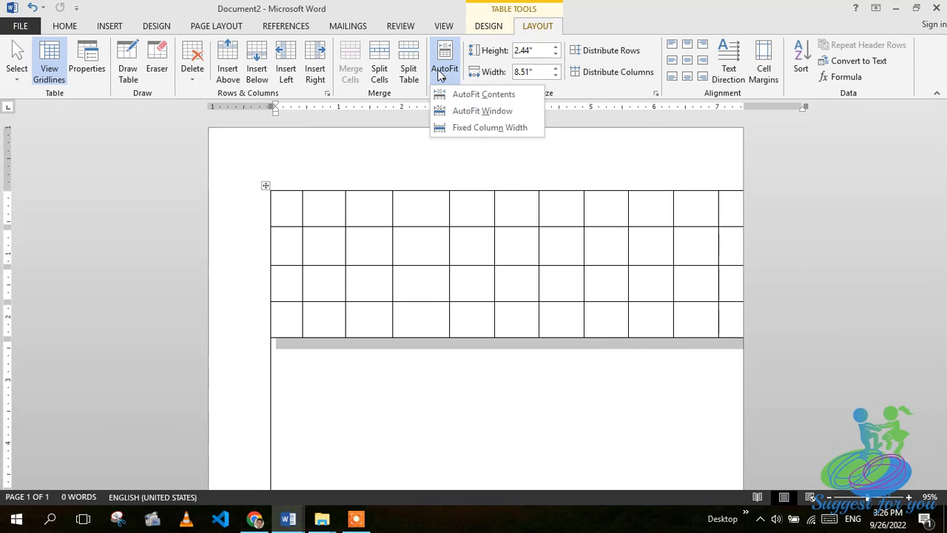
left_click(451, 111)
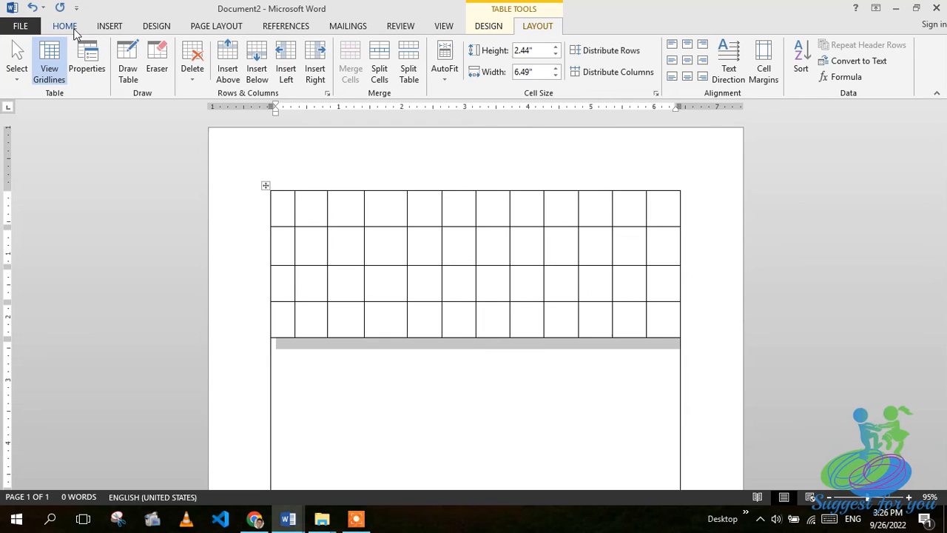
- Open the options for inserting a new table
left_click(103, 29)
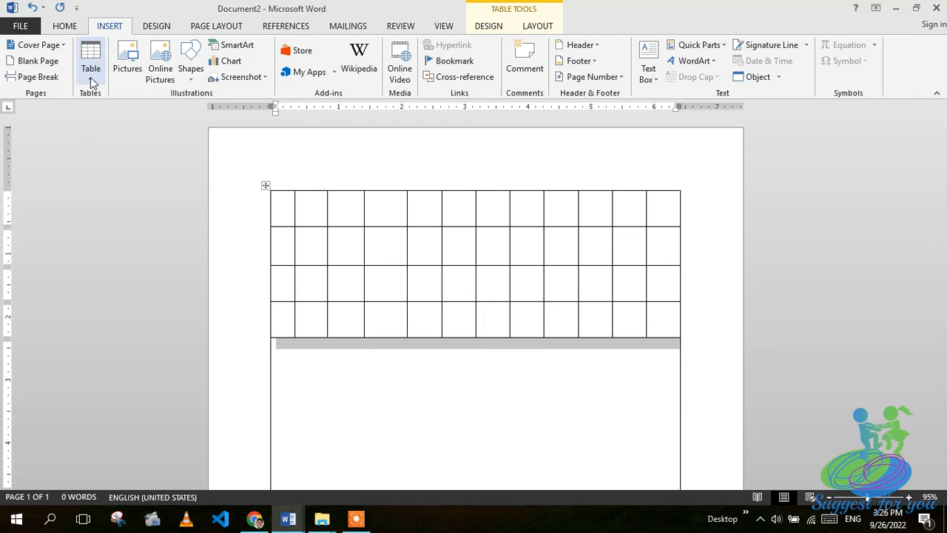
left_click(90, 77)
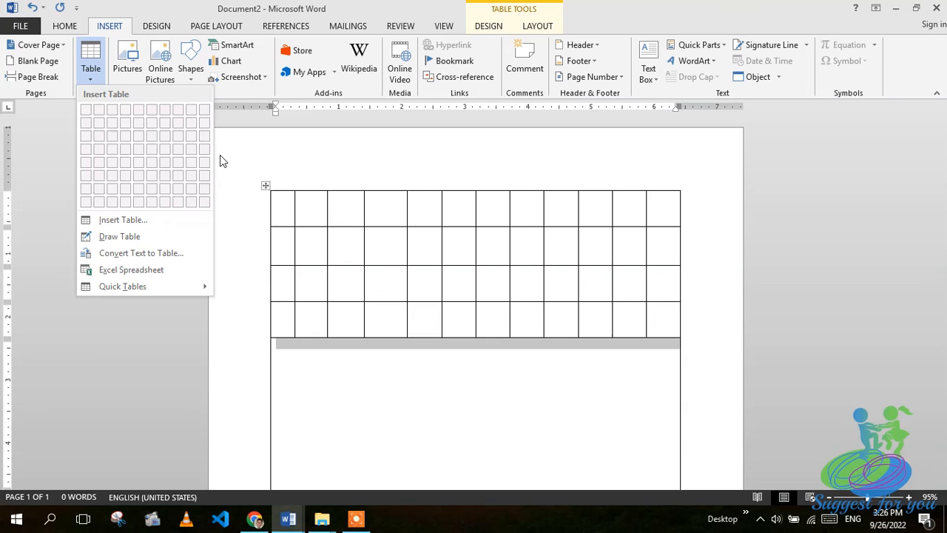